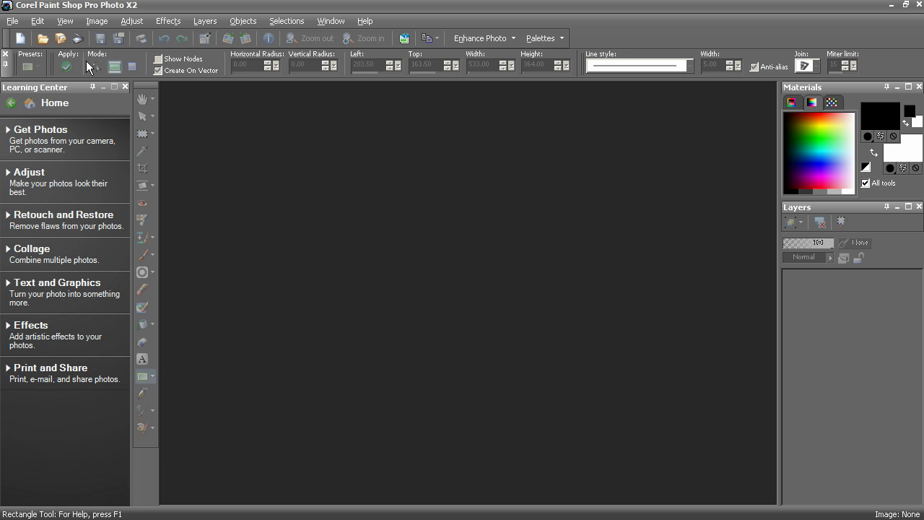
# Create a new 1024 × 768 pixel image with a white raster background
pyautogui.click(27, 44)
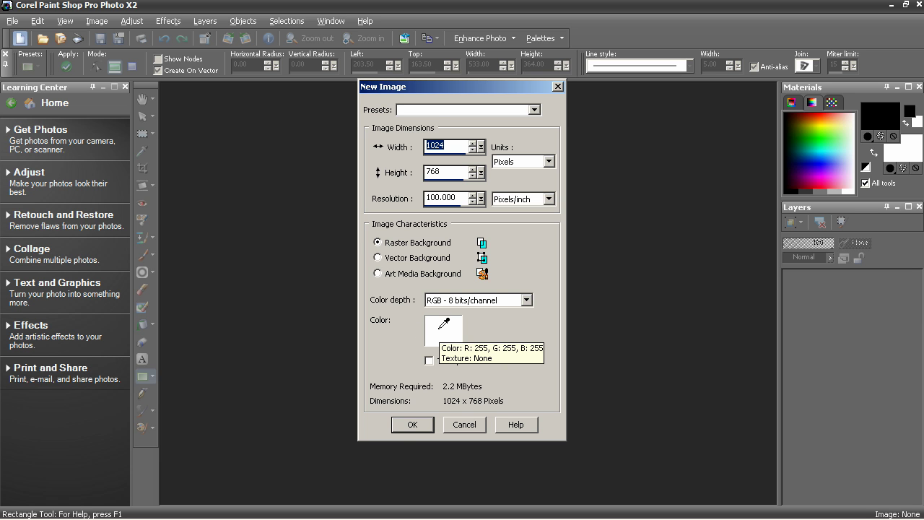
pyautogui.click(410, 424)
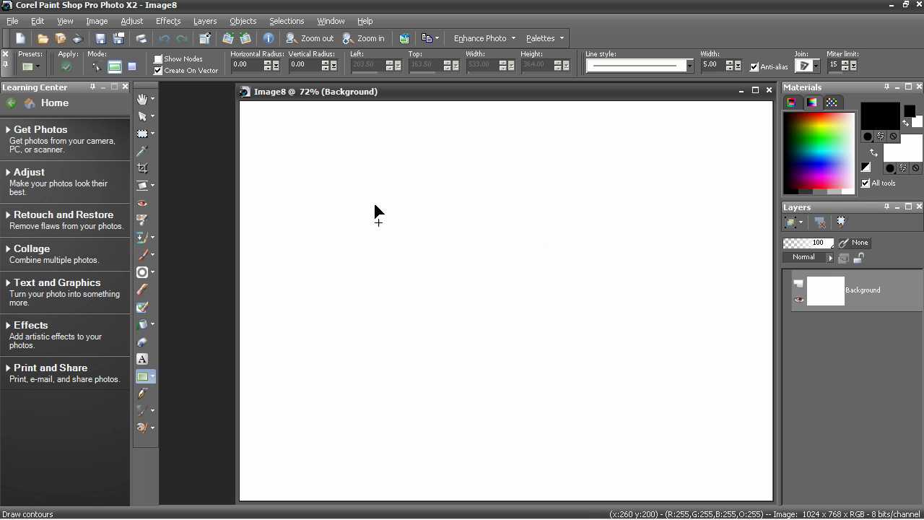
# Drag a black-outlined vector rectangle across the canvas centre, creating the Vector 1 layer
pyautogui.moveTo(325, 212); pyautogui.dragTo(591, 349)
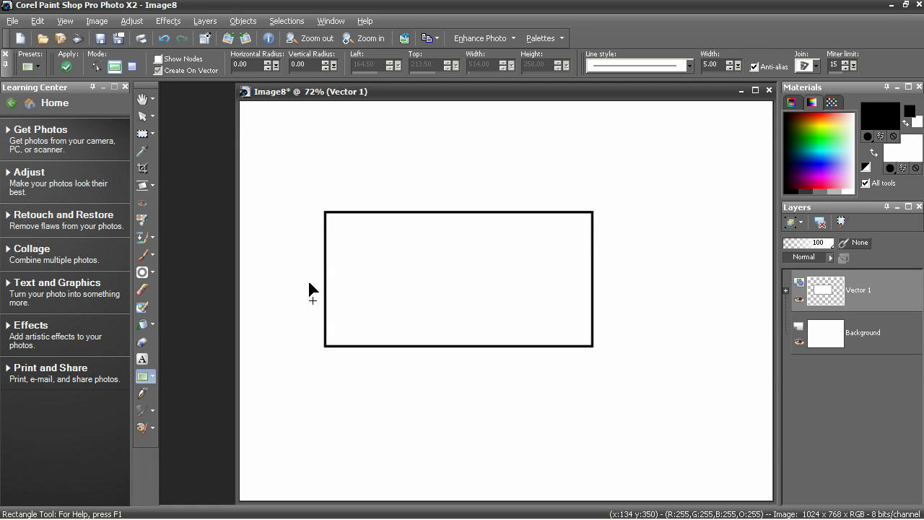
# Place the word 'Text' at size 30, upside down, along the rectangle's bottom edge with swapped colours
pyautogui.click(144, 358)
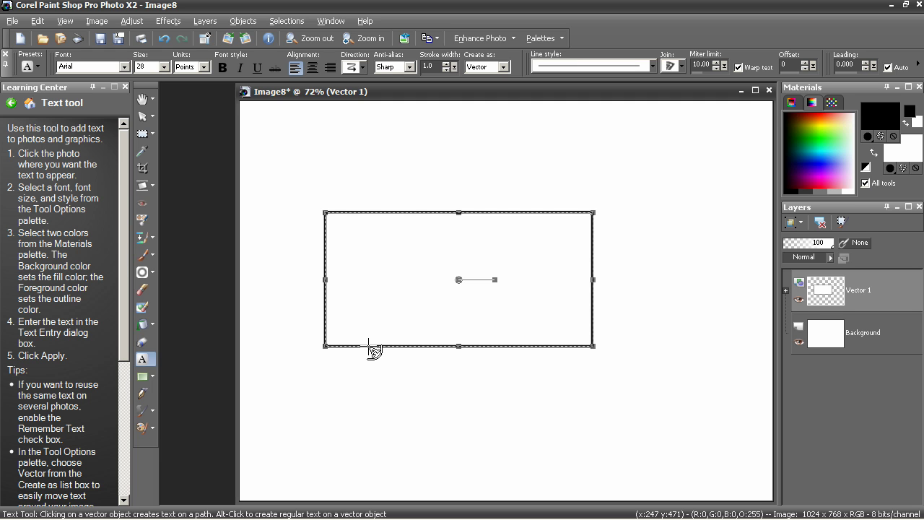
pyautogui.click(369, 347)
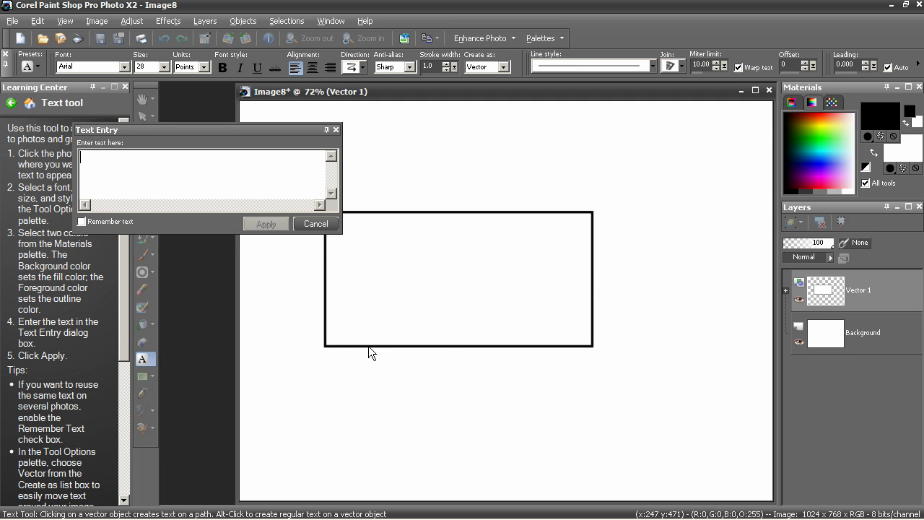
pyautogui.write('Text')
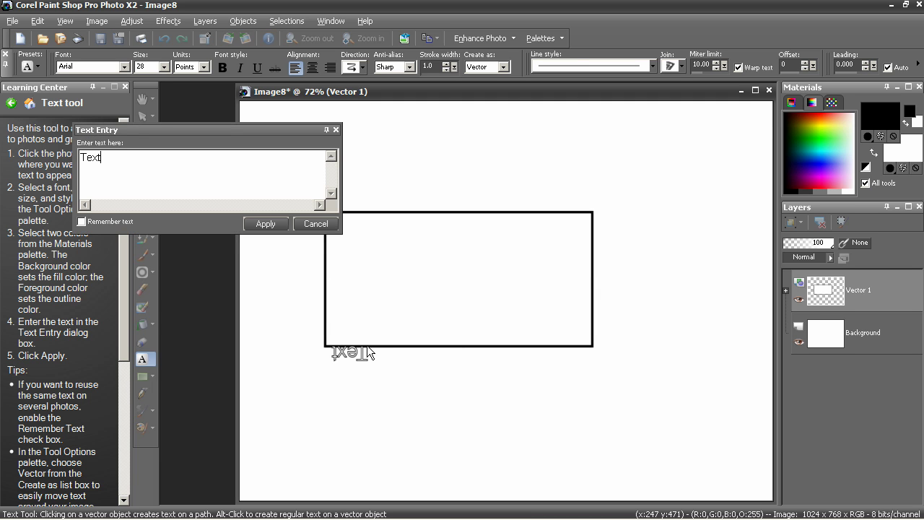
pyautogui.hotkey('ctrl', 'a')
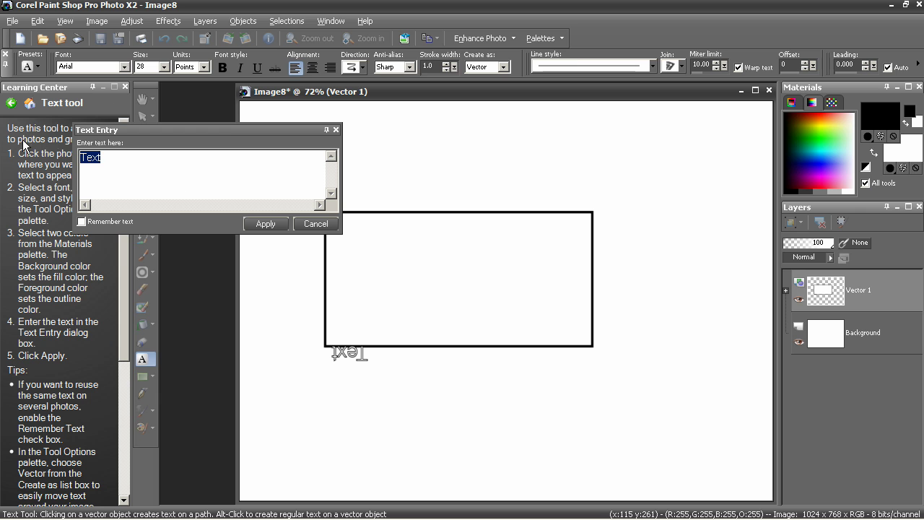
pyautogui.click(165, 67)
pyautogui.click(151, 181)
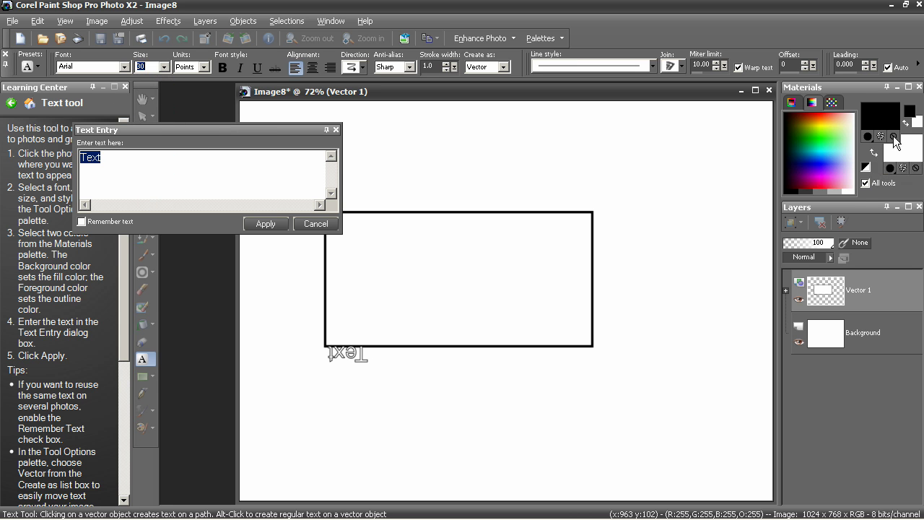
pyautogui.click(873, 150)
pyautogui.click(266, 223)
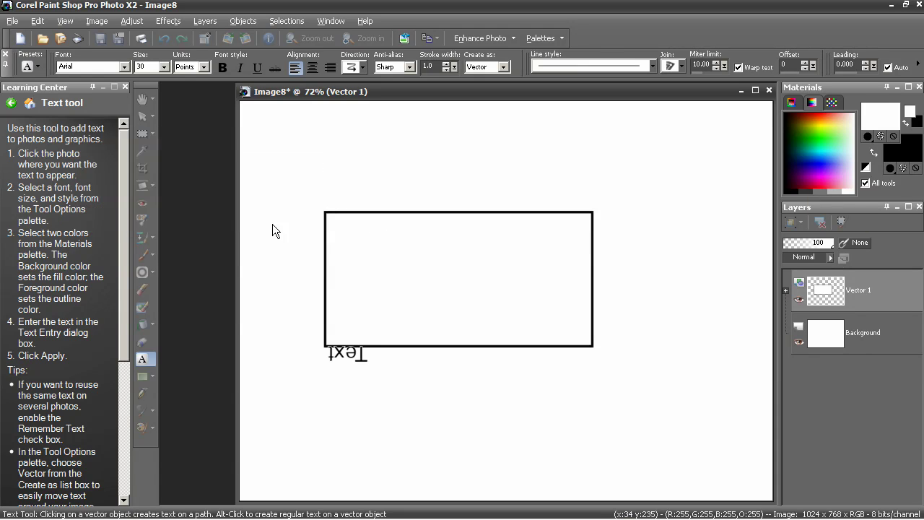
pyautogui.click(142, 116)
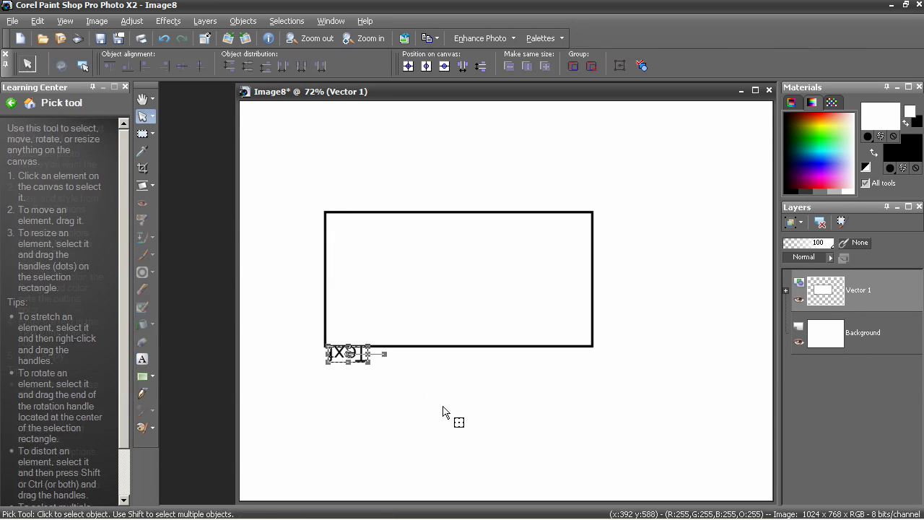
# Turn the Background into Raster 1 and select the rectangle on Vector 1
pyautogui.click(596, 293)
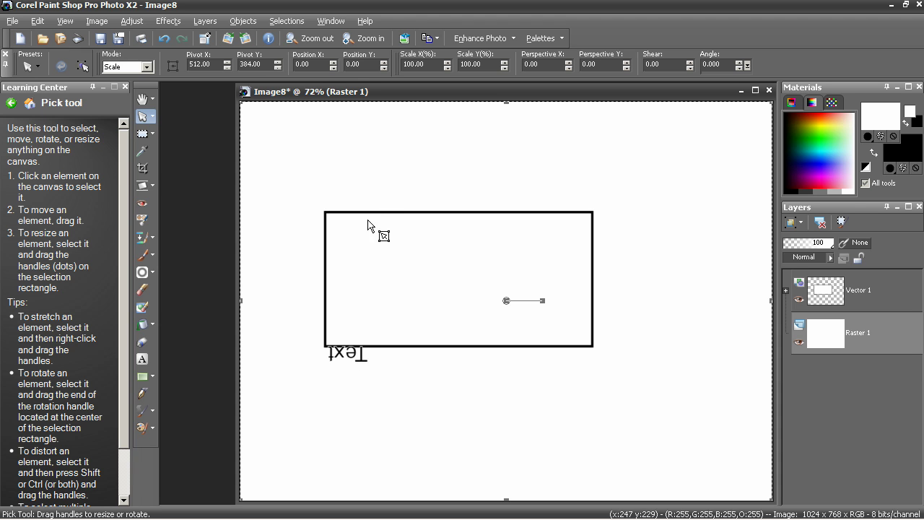
pyautogui.click(369, 212)
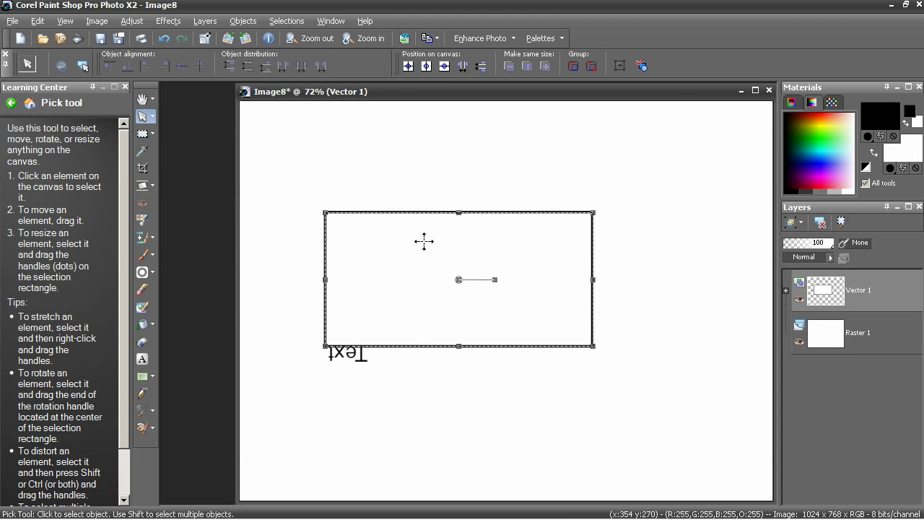
pyautogui.click(242, 21)
pyautogui.moveTo(287, 232)
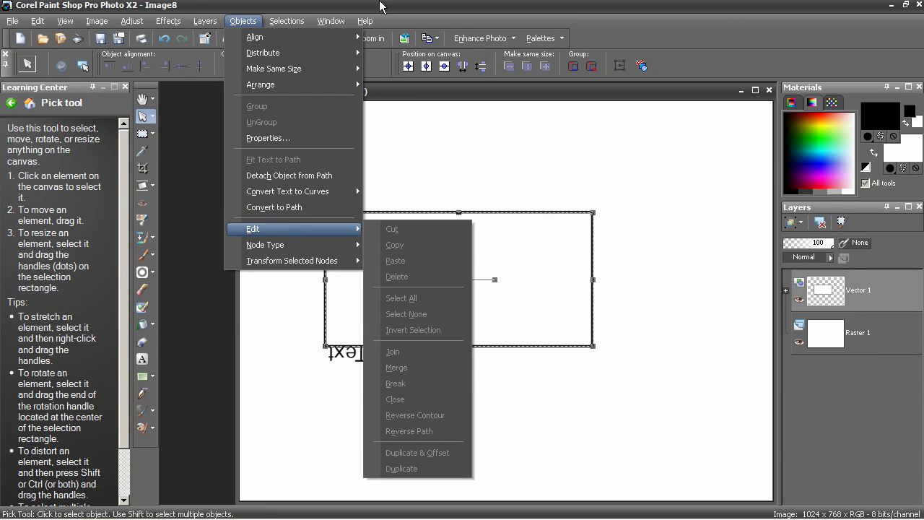
pyautogui.click(198, 357)
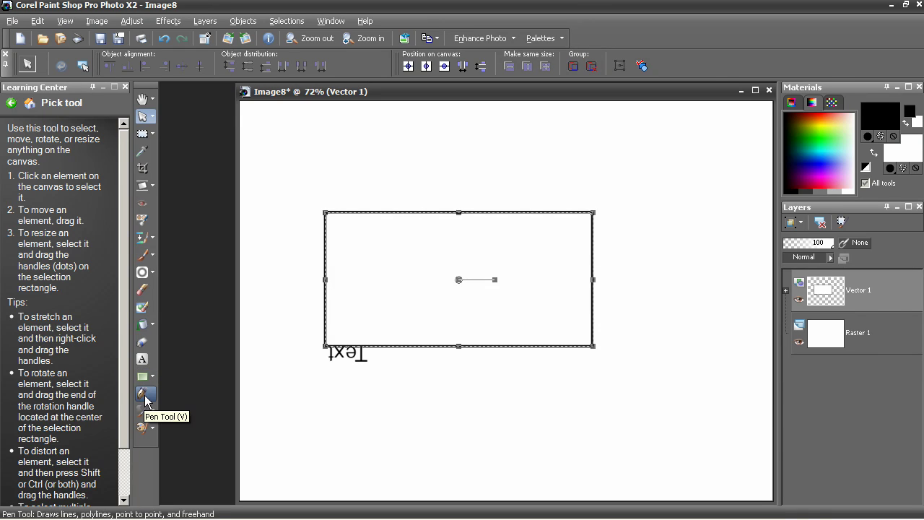
# With the Pen tool, try Objects > Edit > Reverse Path on the rectangle
pyautogui.click(144, 398)
pyautogui.click(243, 21)
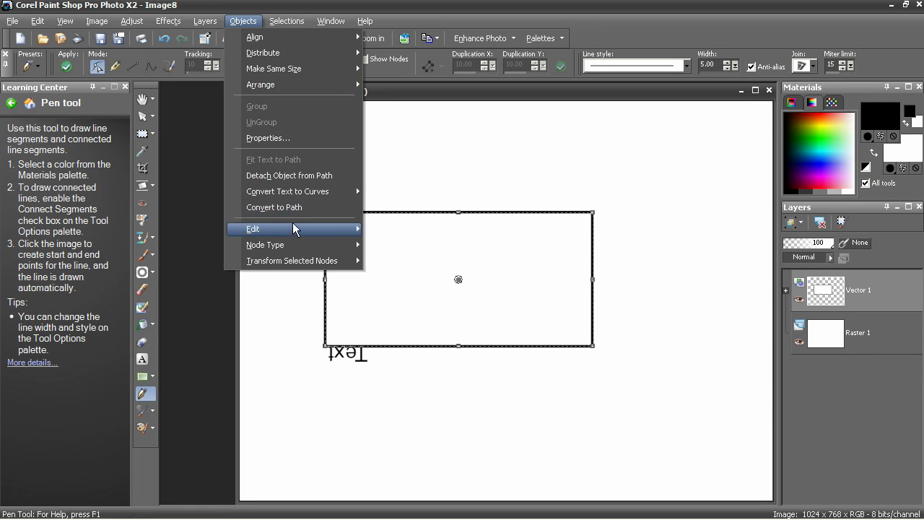
pyautogui.moveTo(293, 229)
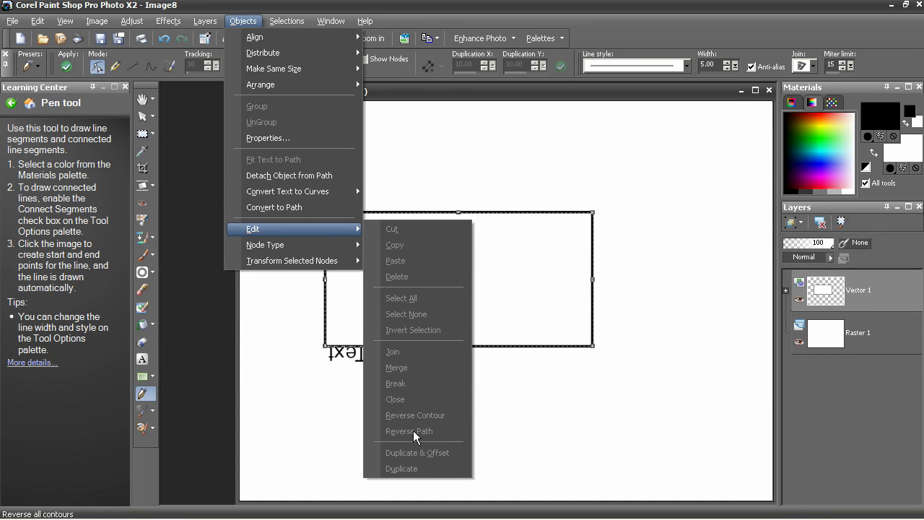
pyautogui.click(423, 151)
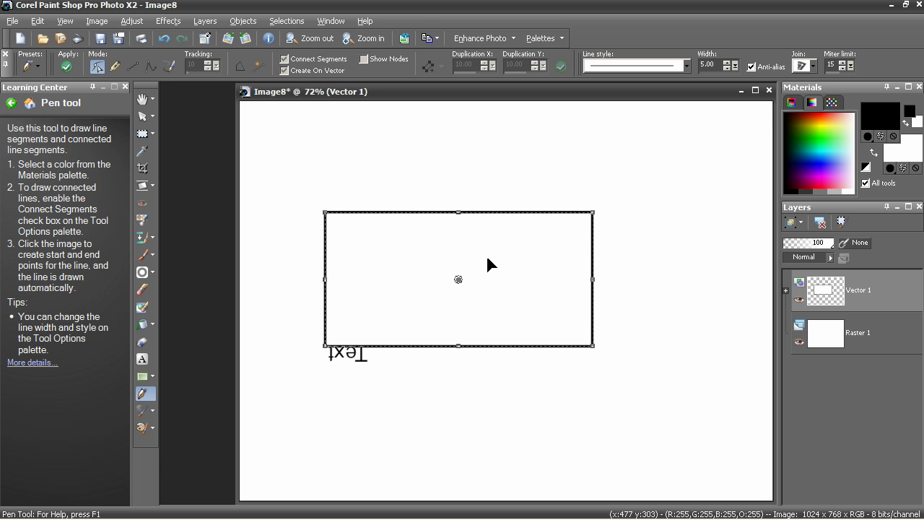
# Select and delete the old text object from the canvas
pyautogui.click(142, 117)
pyautogui.click(351, 367)
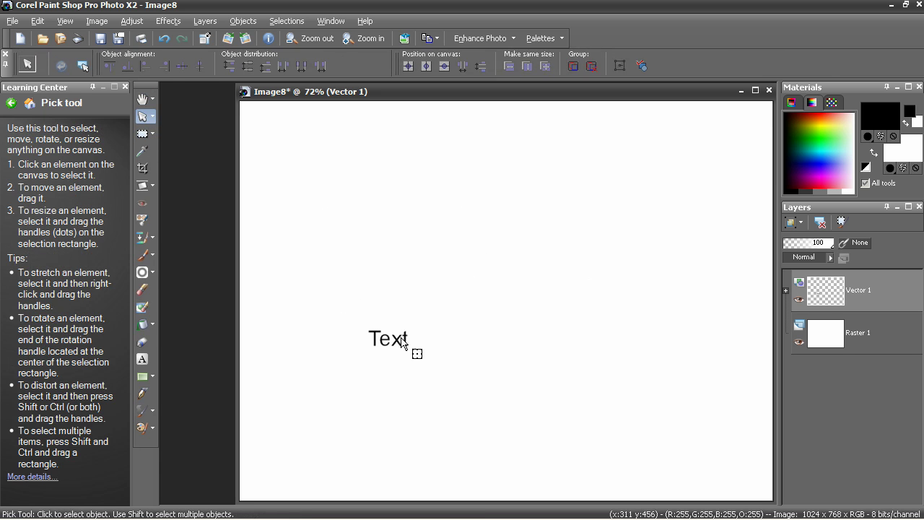
pyautogui.press('Delete')
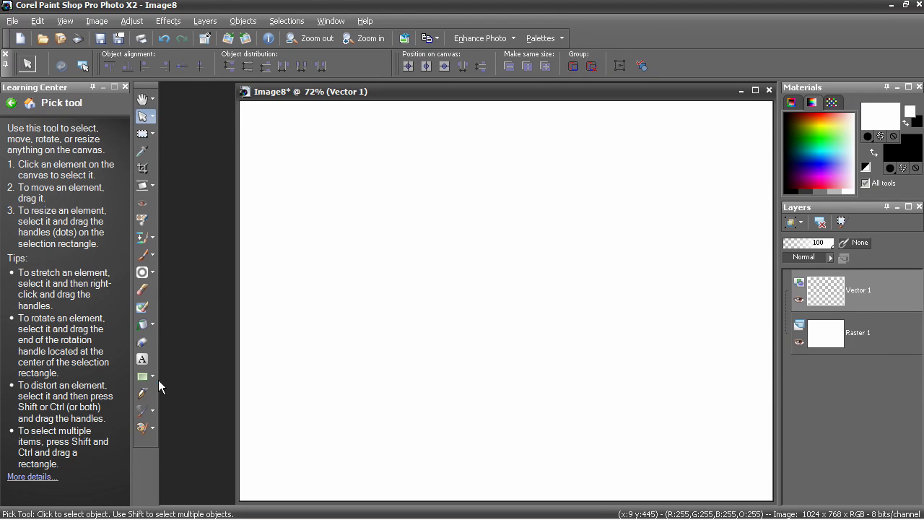
# Draw a large ellipse with a black outline of width 5.00 across the canvas middle
pyautogui.click(152, 376)
pyautogui.click(203, 408)
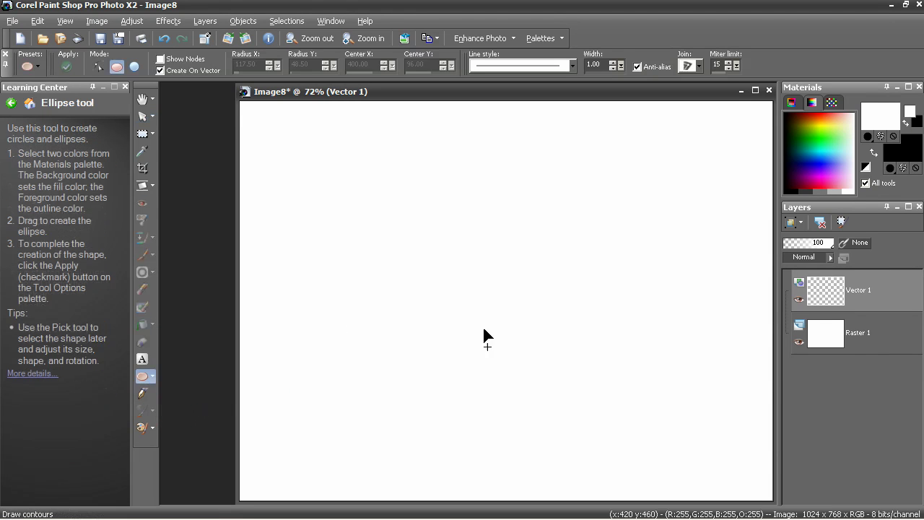
pyautogui.click(874, 151)
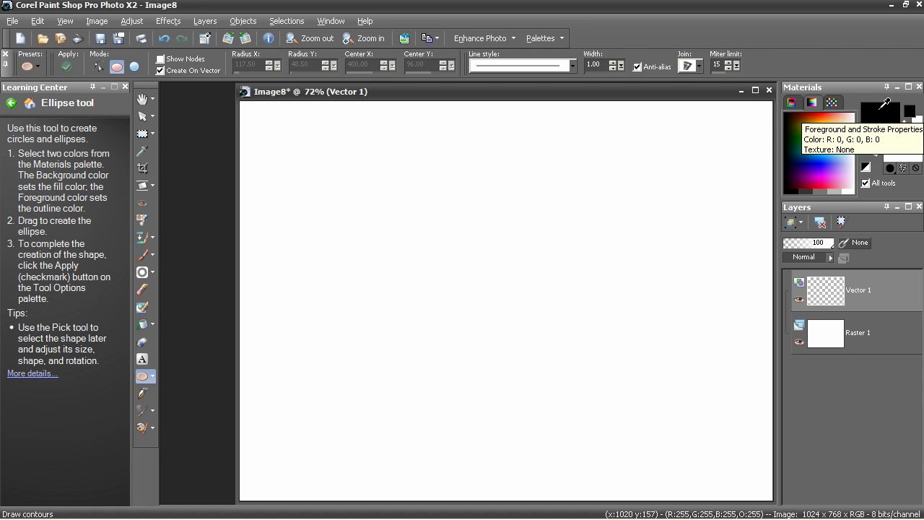
pyautogui.click(615, 63)
pyautogui.click(615, 62)
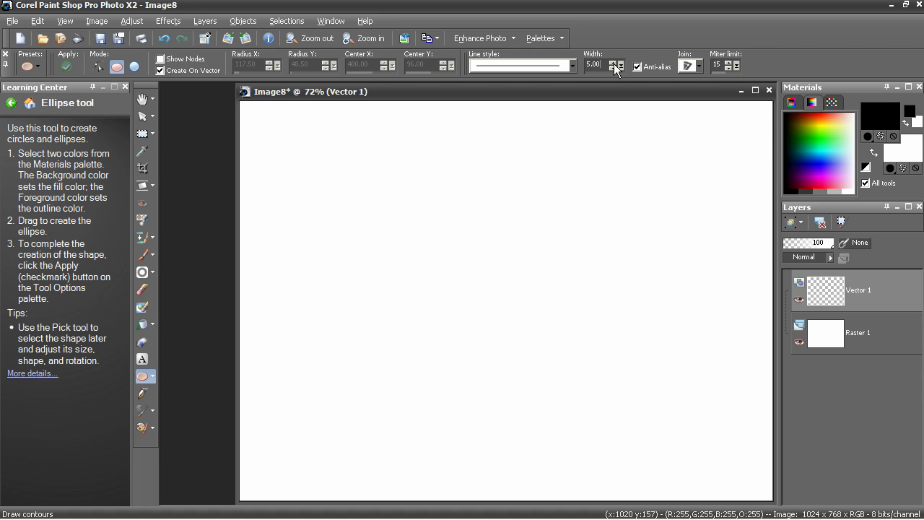
pyautogui.moveTo(364, 219); pyautogui.dragTo(622, 361)
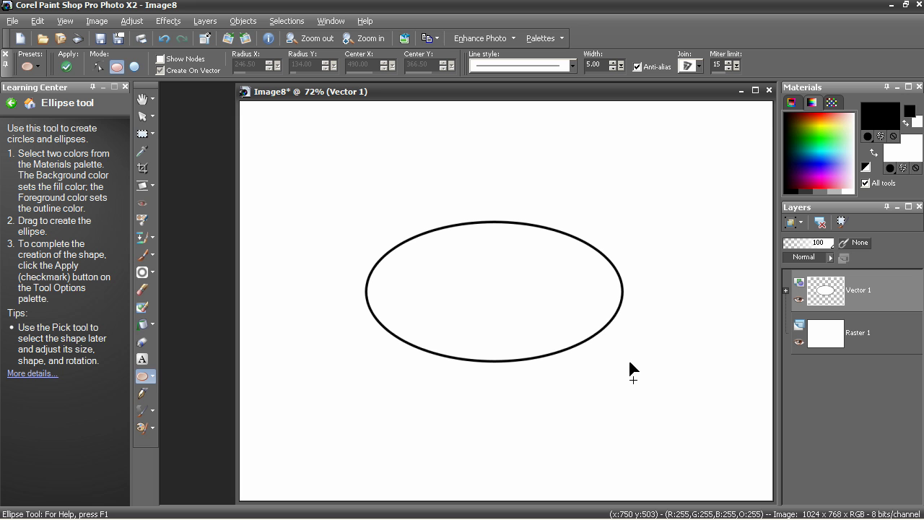
# Select the black ellipse and apply Objects > Convert to Path
pyautogui.click(142, 118)
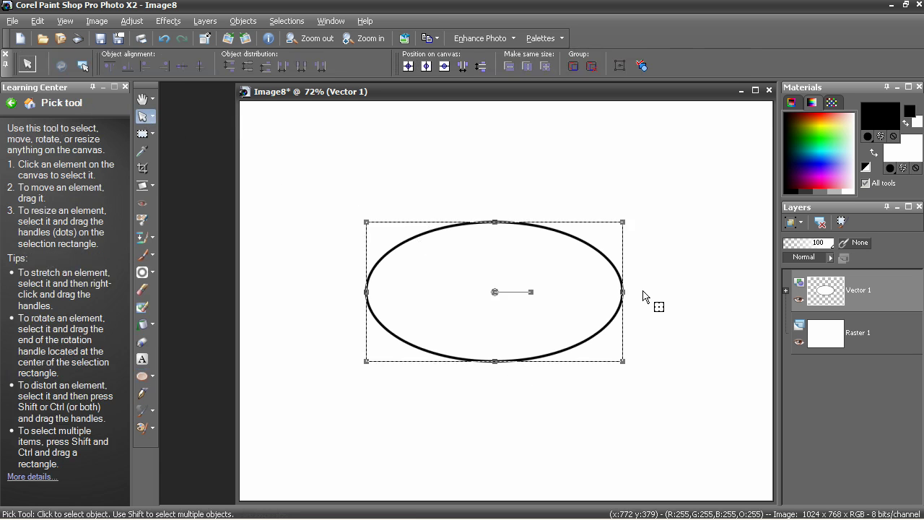
pyautogui.click(250, 25)
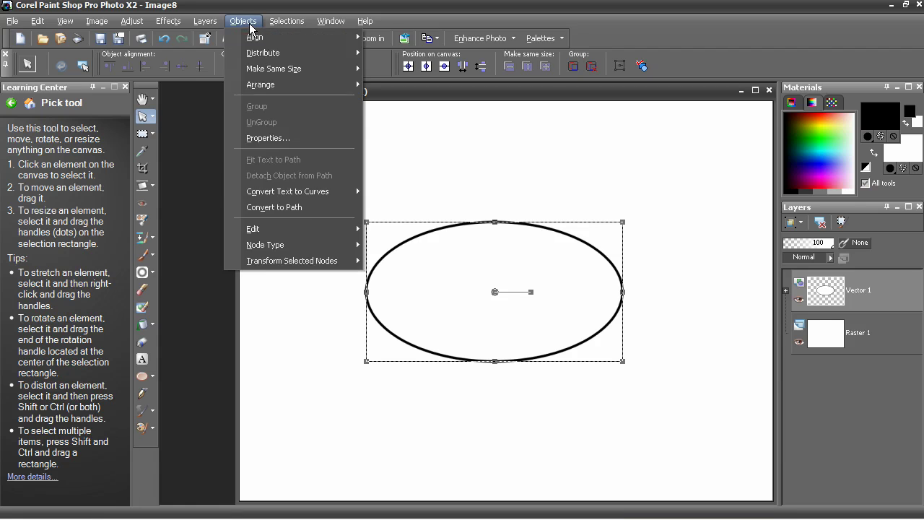
pyautogui.click(312, 215)
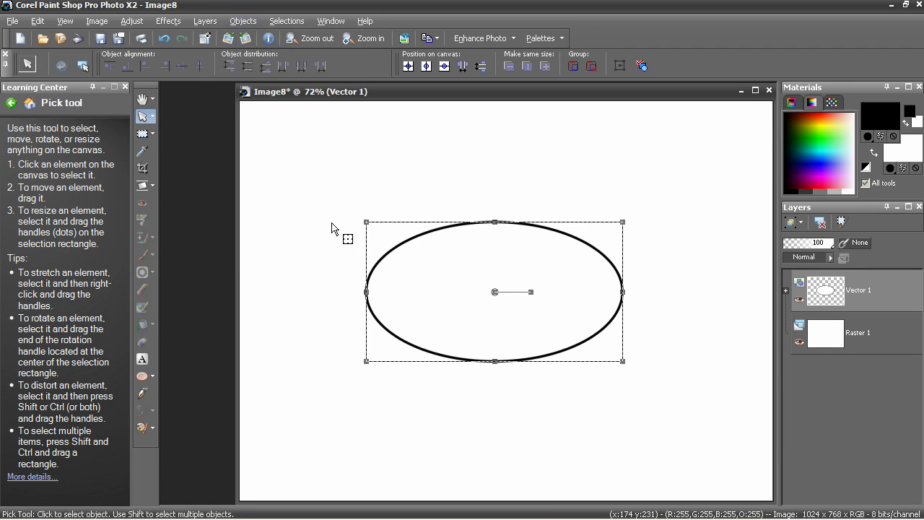
# Apply the black word 'Text' as path text along the ellipse's lower-left curve
pyautogui.click(146, 359)
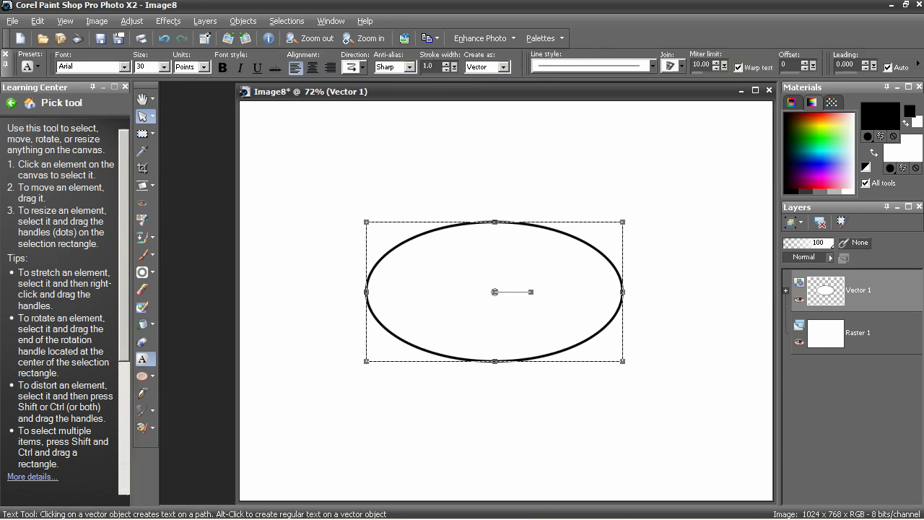
pyautogui.click(394, 332)
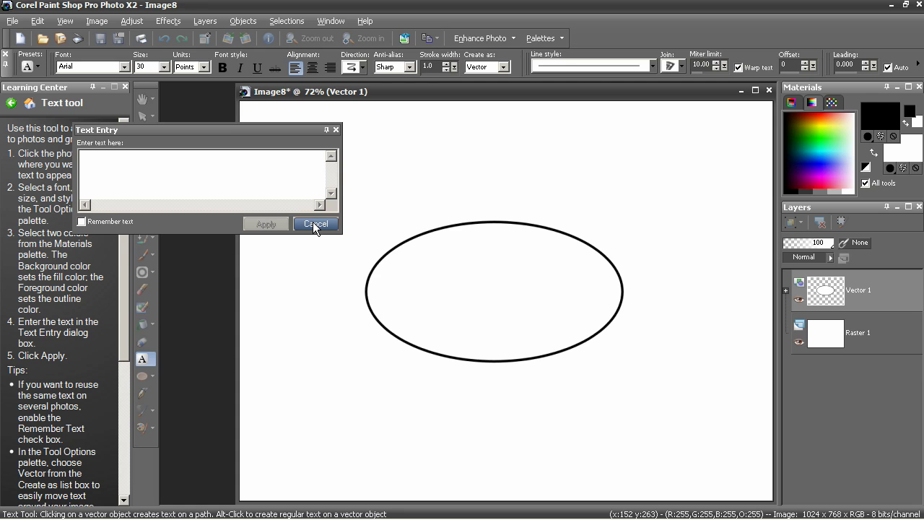
pyautogui.write('Text')
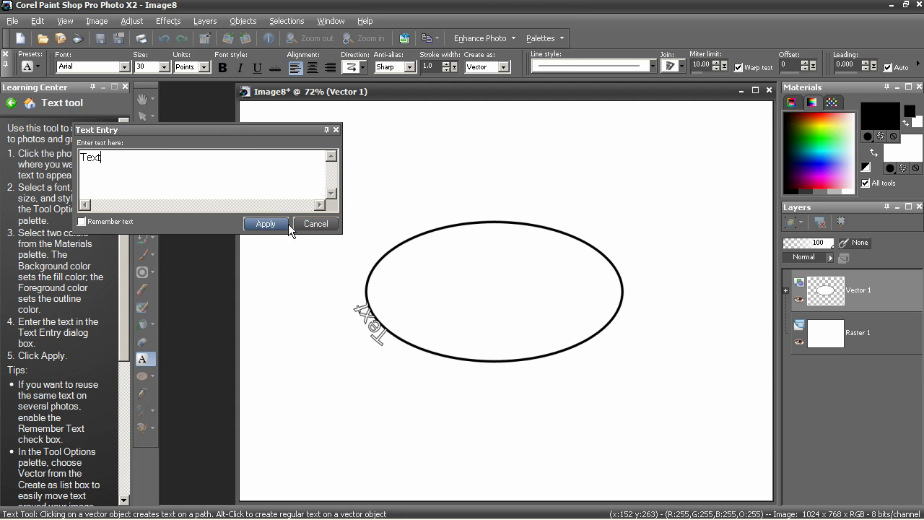
pyautogui.hotkey('shift', 'Left')
pyautogui.hotkey('shift', 'Left')
pyautogui.hotkey('shift', 'Left')
pyautogui.hotkey('shift', 'Left')
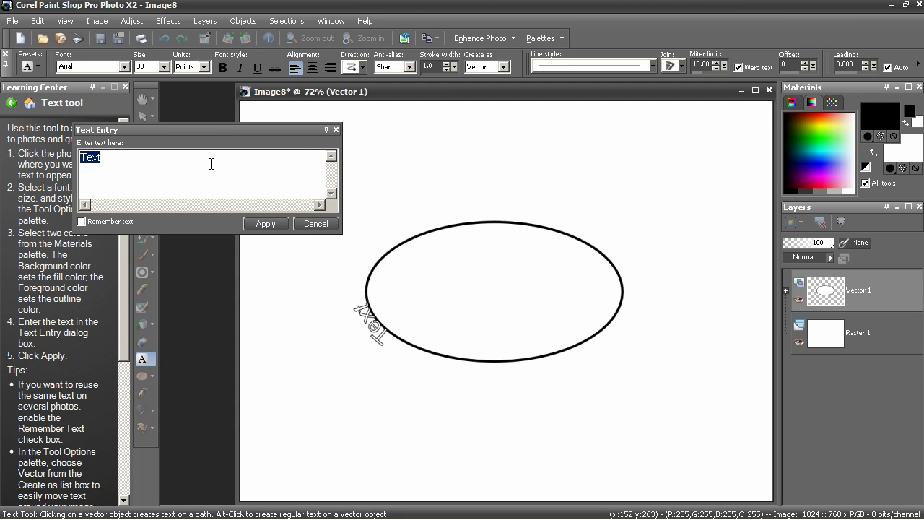
pyautogui.click(872, 154)
pyautogui.click(265, 225)
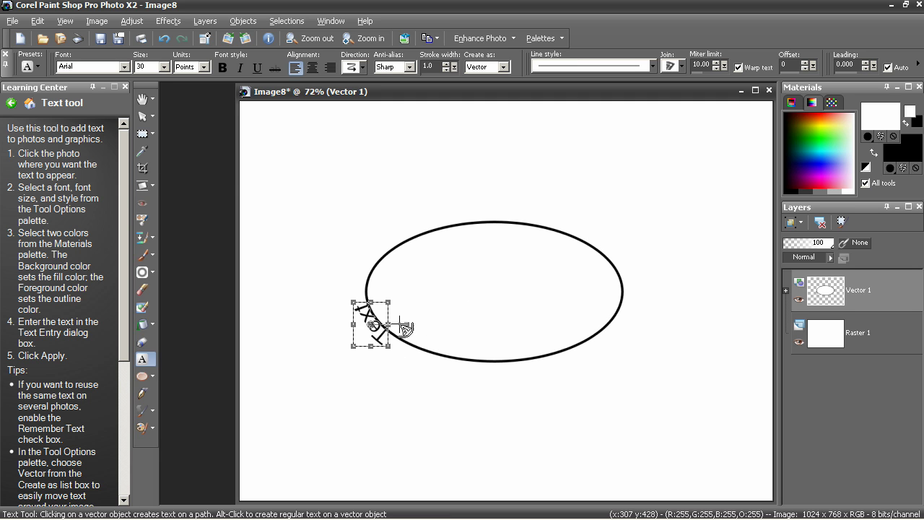
# Select the ellipse and apply Objects > Edit > Reverse Path with the Pen tool
pyautogui.click(144, 116)
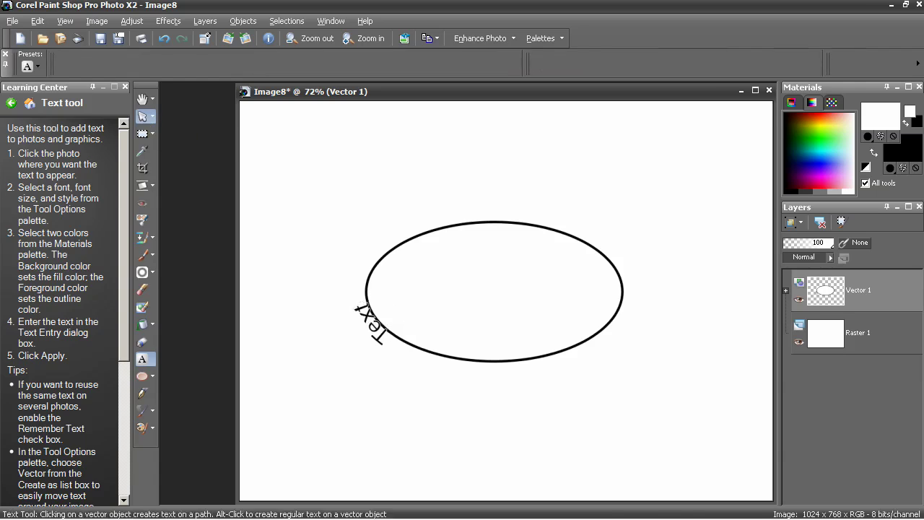
pyautogui.click(453, 226)
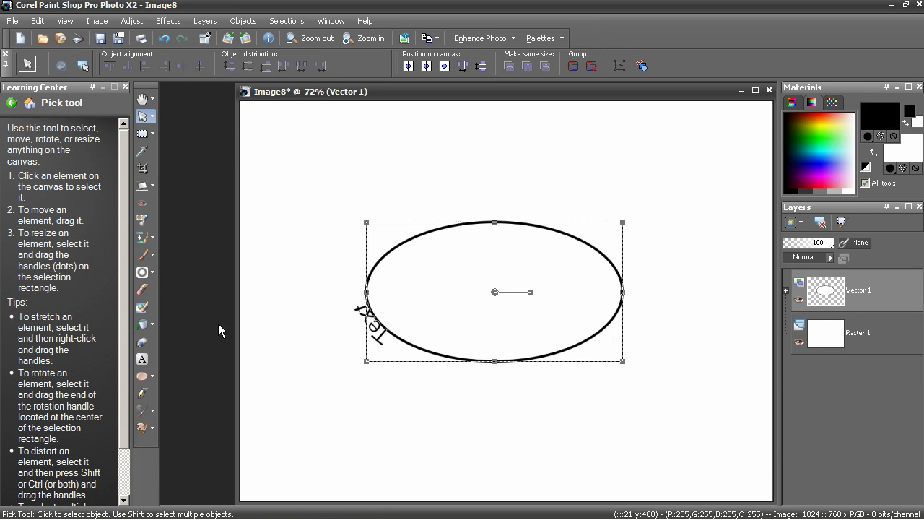
pyautogui.click(144, 394)
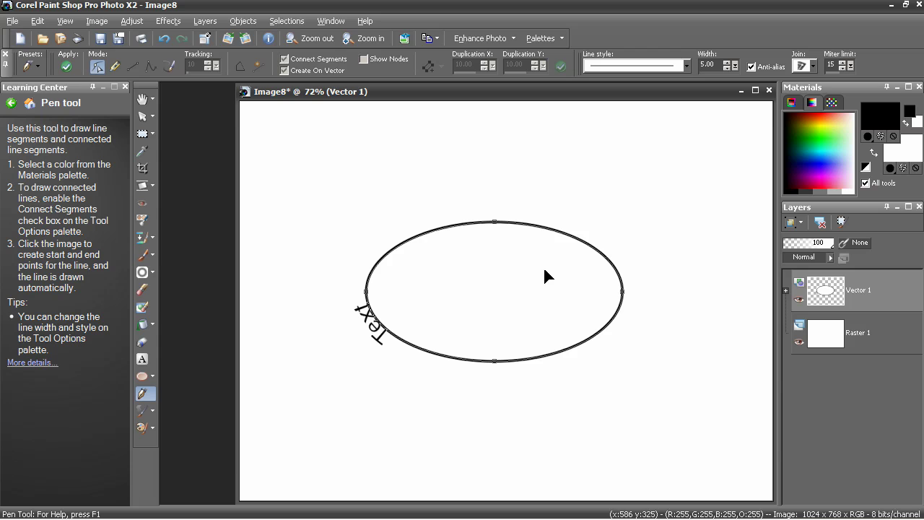
pyautogui.click(242, 21)
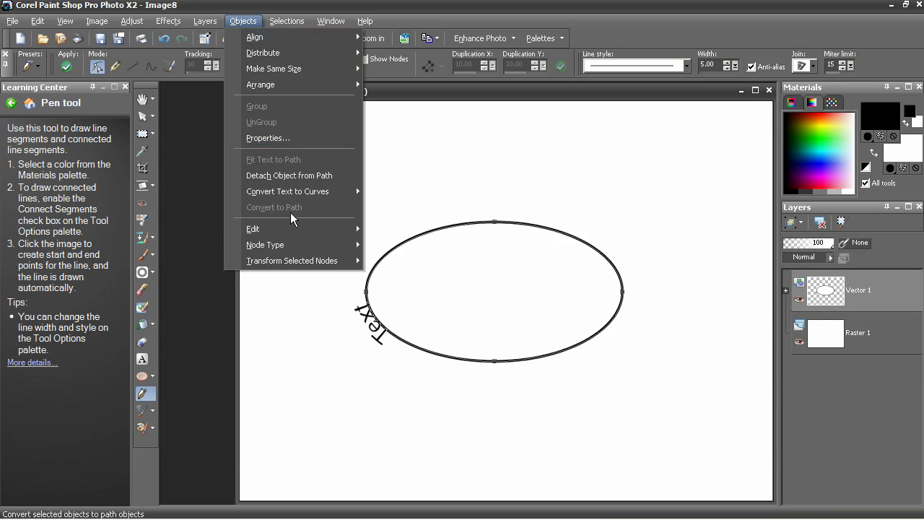
pyautogui.moveTo(289, 229)
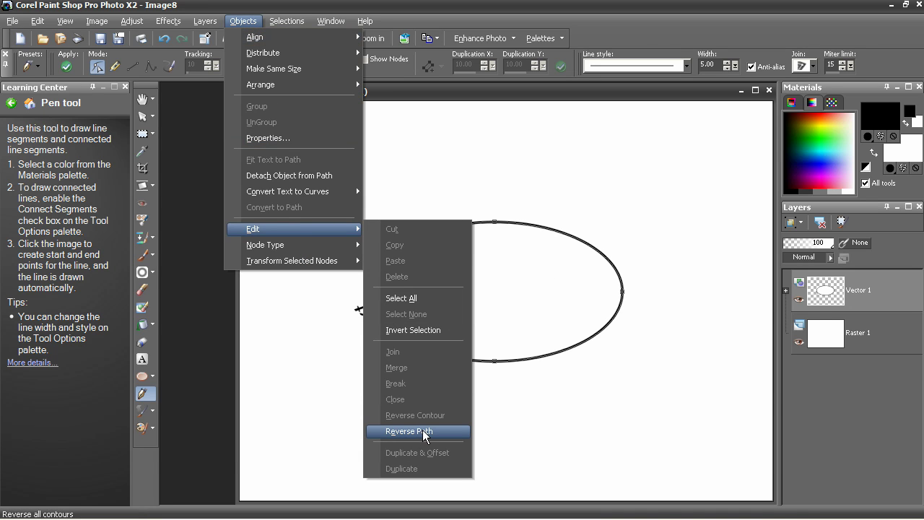
pyautogui.click(419, 431)
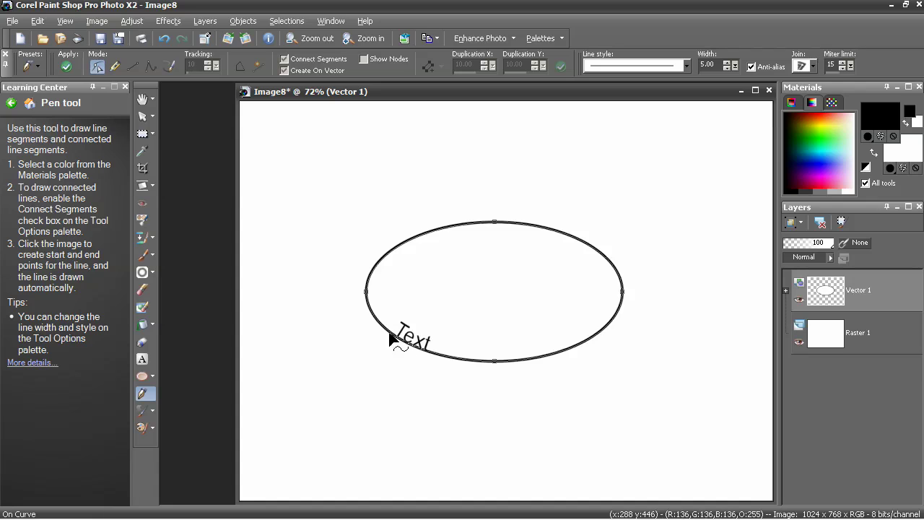